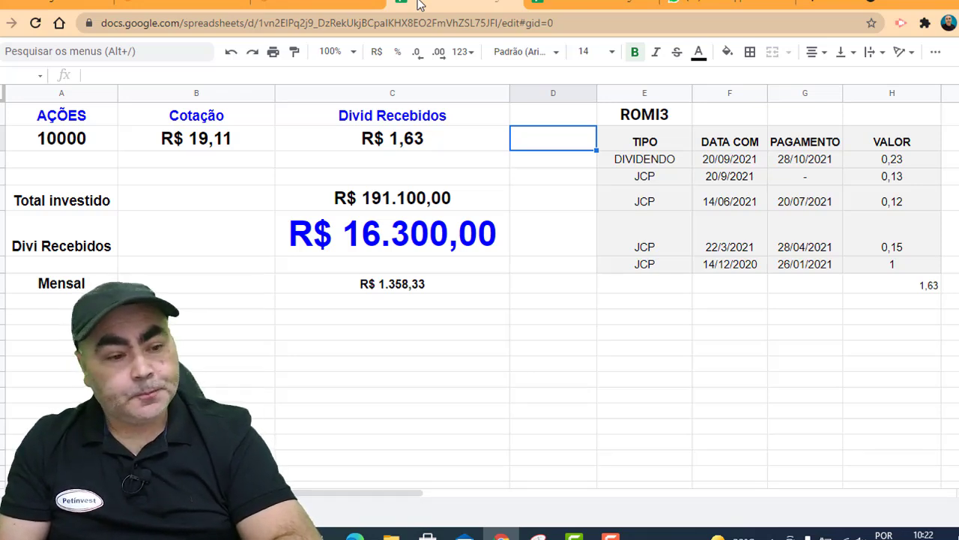
Step: Review the ROMI3 payment table, checking the first dividend's payment date and value and the total of the VALOR column
left_click(675, 148)
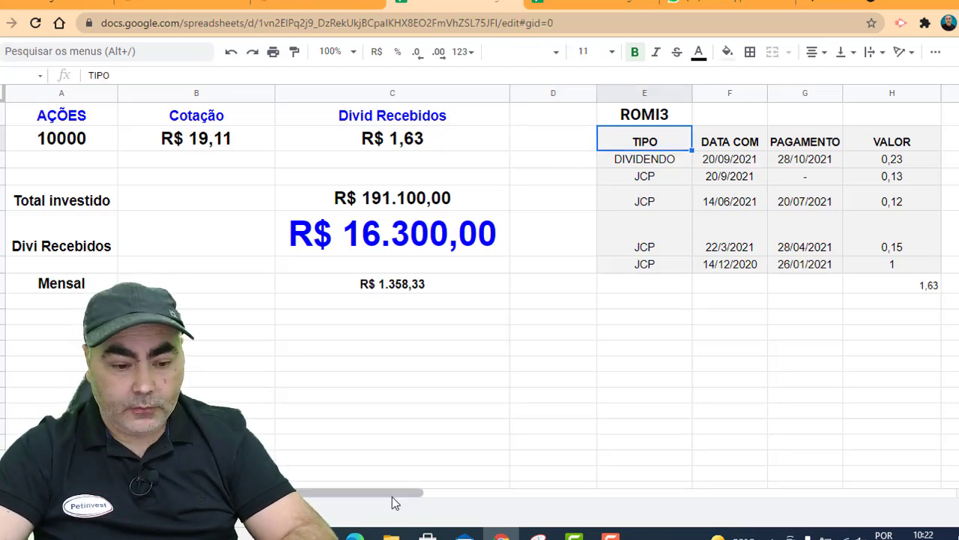
left_click_drag(425, 495, 533, 511)
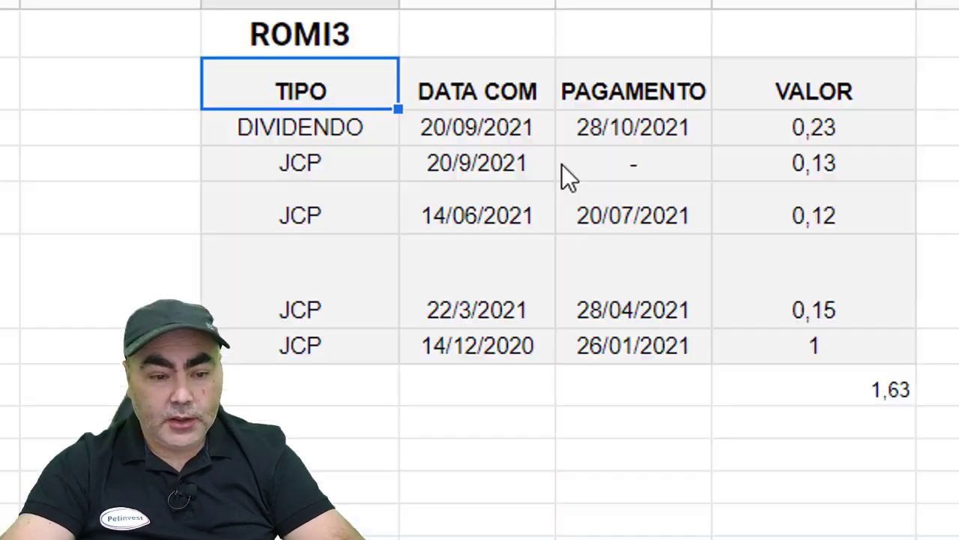
left_click(791, 141)
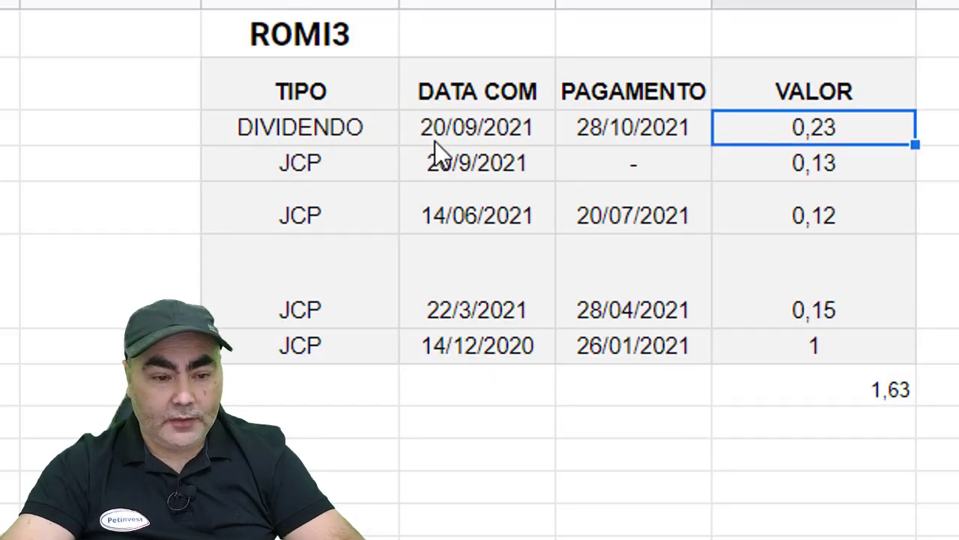
left_click(652, 134)
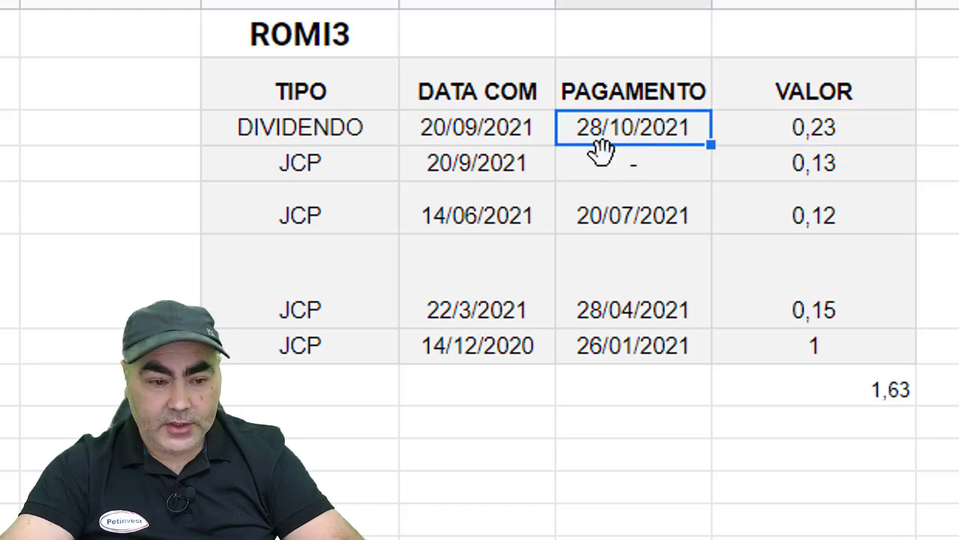
left_click(874, 139)
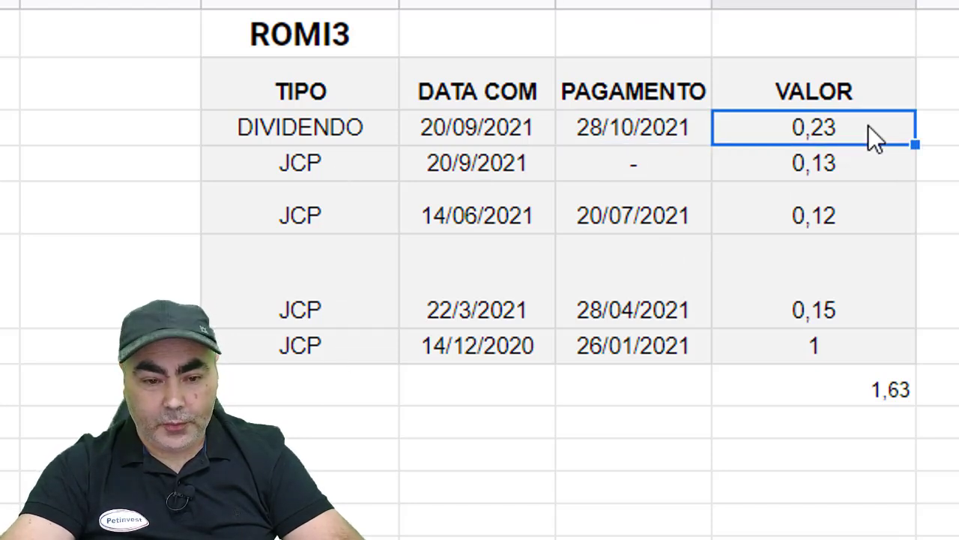
left_click(862, 401)
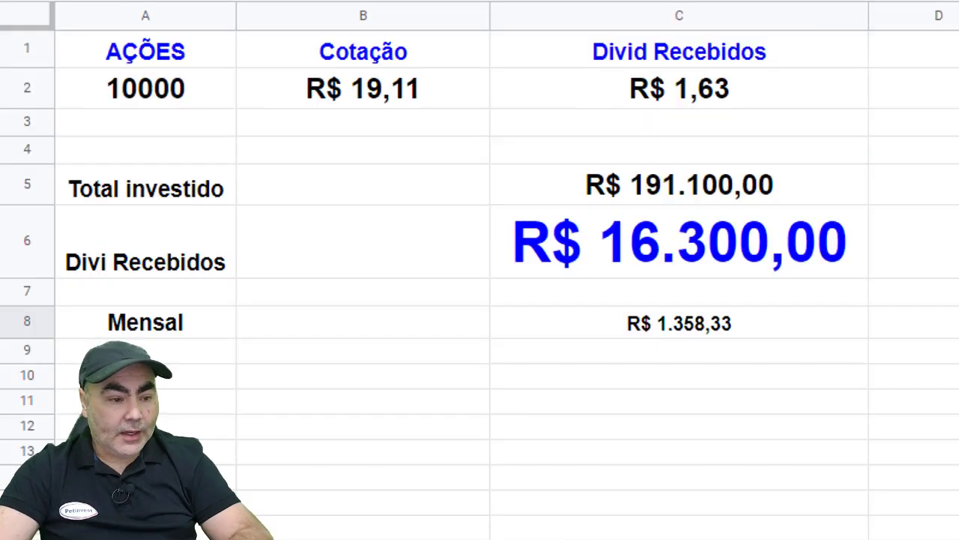
Step: Examine the ROMI3 summary: number of shares, dividend per share, total invested, dividends received and monthly average
left_click(165, 94)
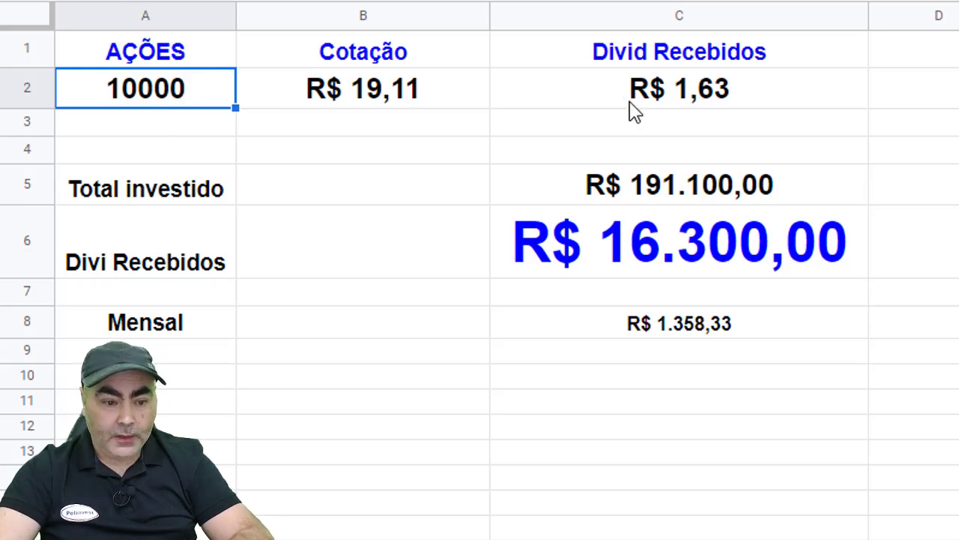
left_click(716, 189)
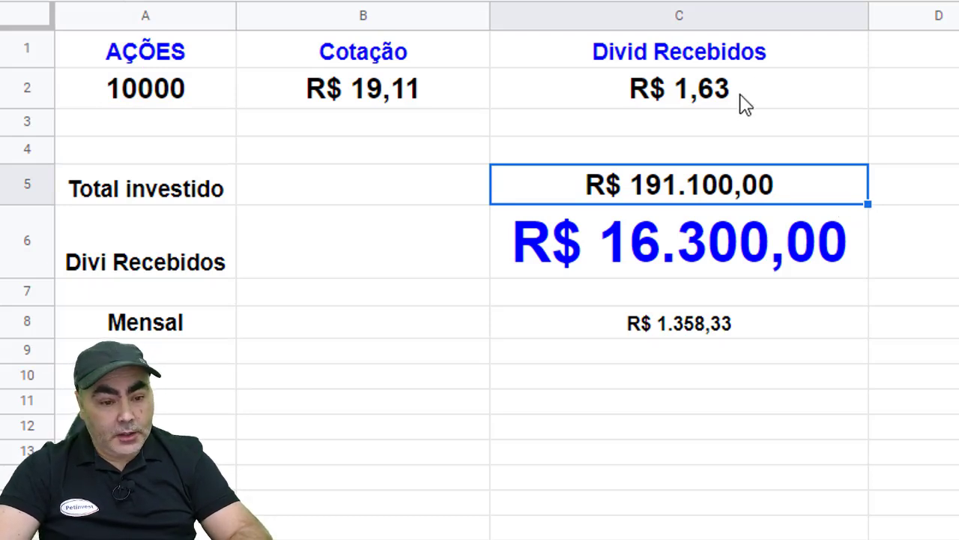
left_click(776, 88)
left_click(712, 261)
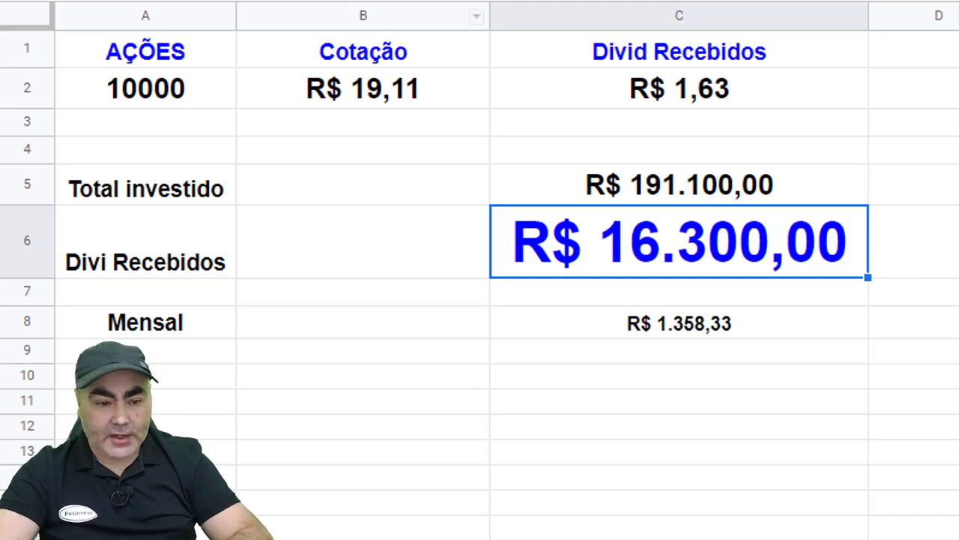
left_click(707, 84)
left_click(703, 339)
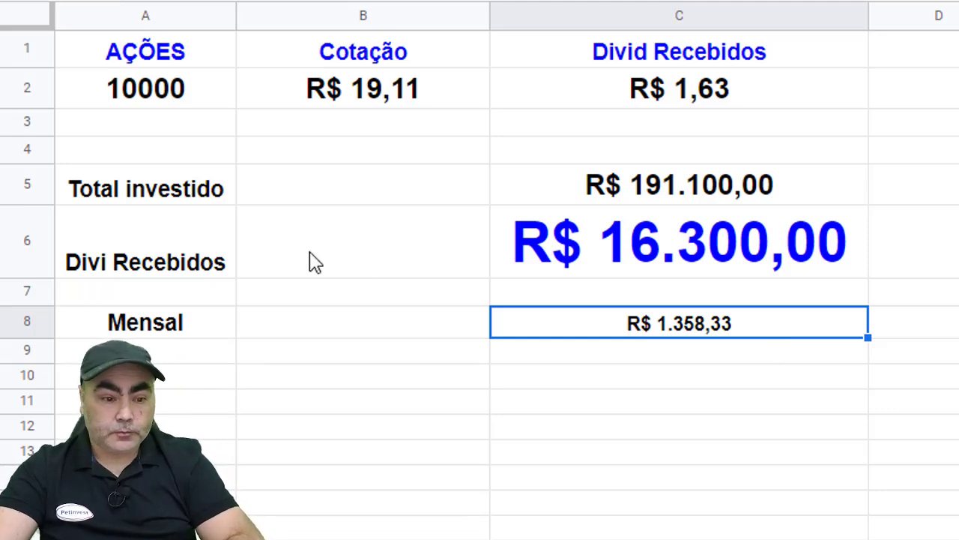
left_click(593, 253)
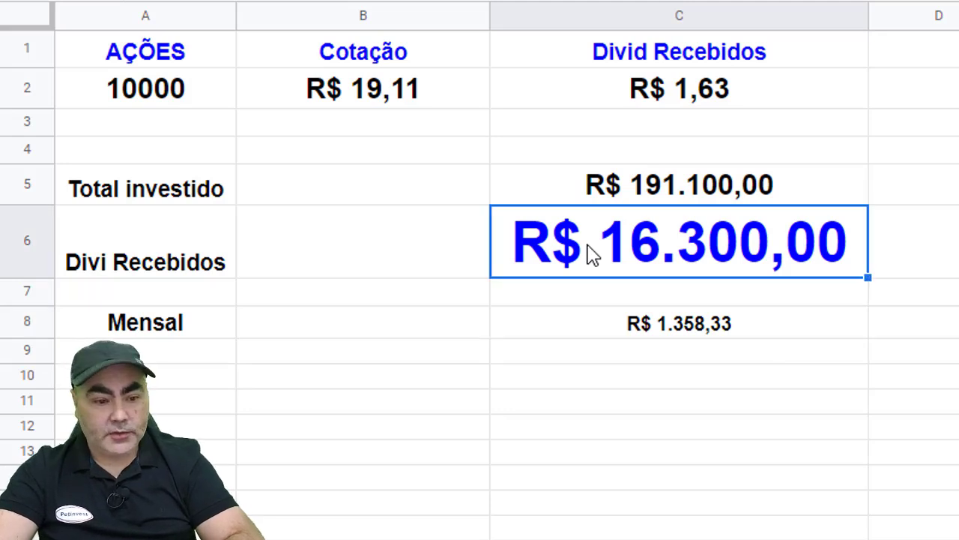
left_click(705, 201)
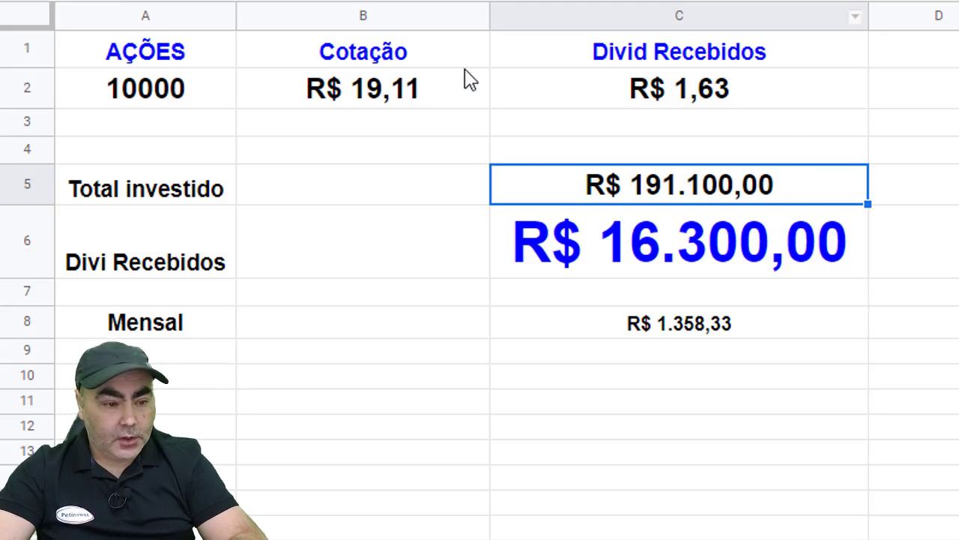
left_click(721, 275)
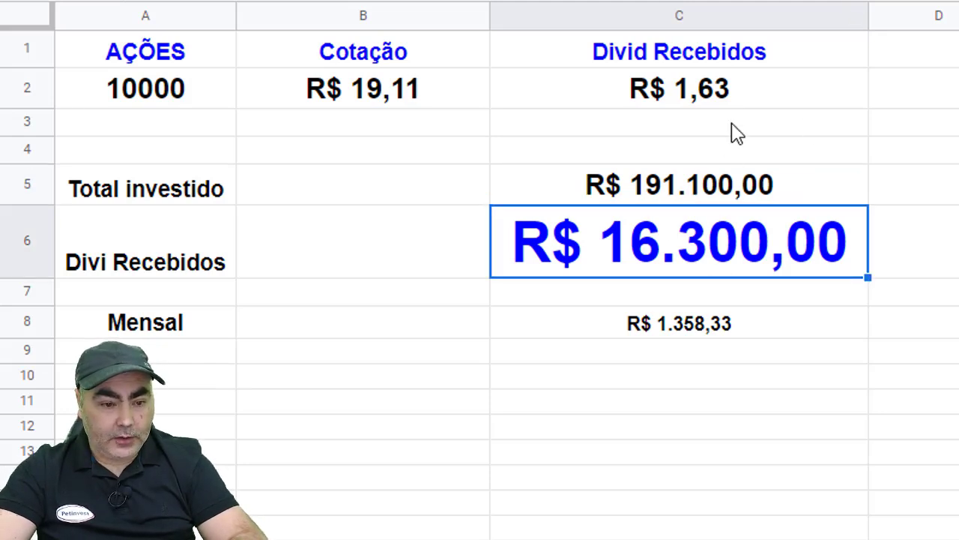
Step: Set the number of ROMI3 shares to 30000 and check the recalculated dividends received and monthly amount
left_click(150, 90)
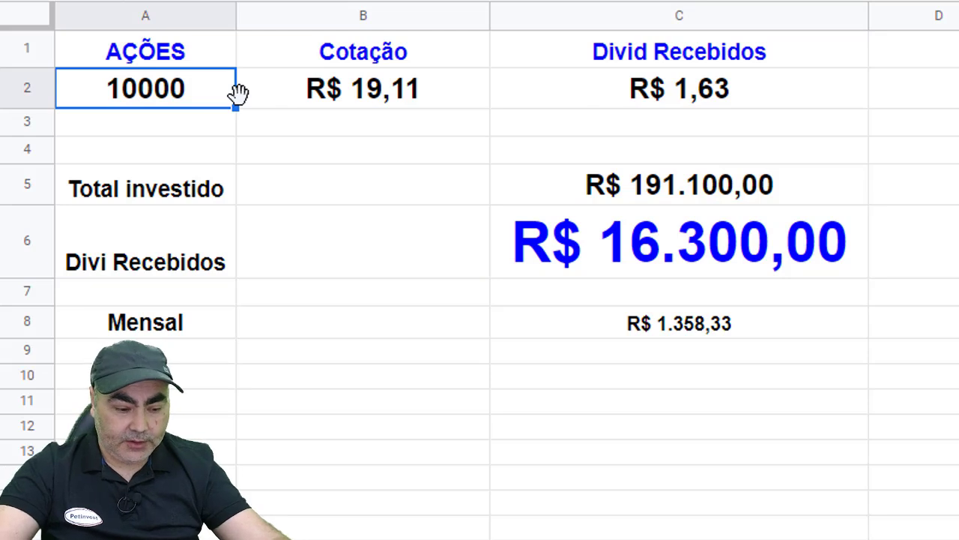
type("30000")
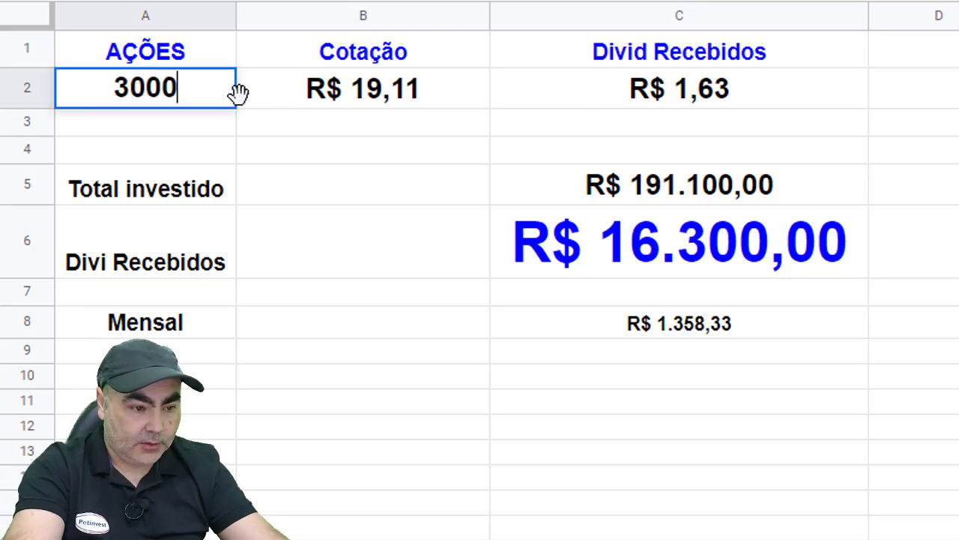
left_click(738, 255)
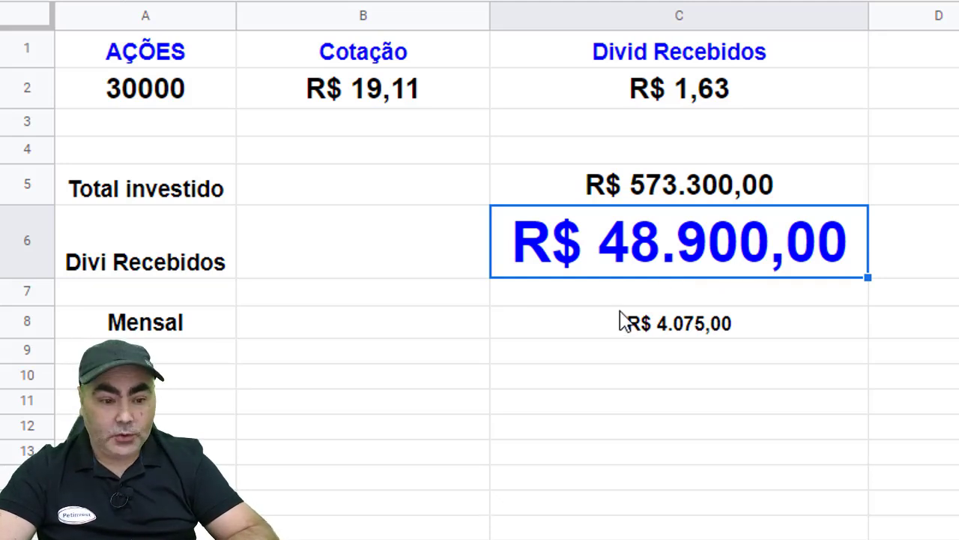
left_click(749, 329)
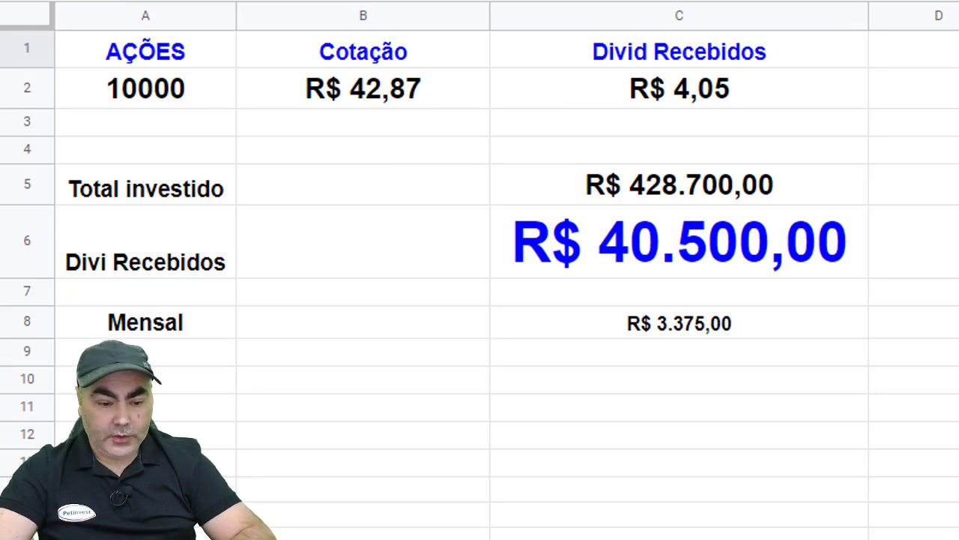
Step: Review the VIVT3 payment table and its total, plus the share count, total invested, dividends received and monthly amount
scroll(480, 269, "right", 5)
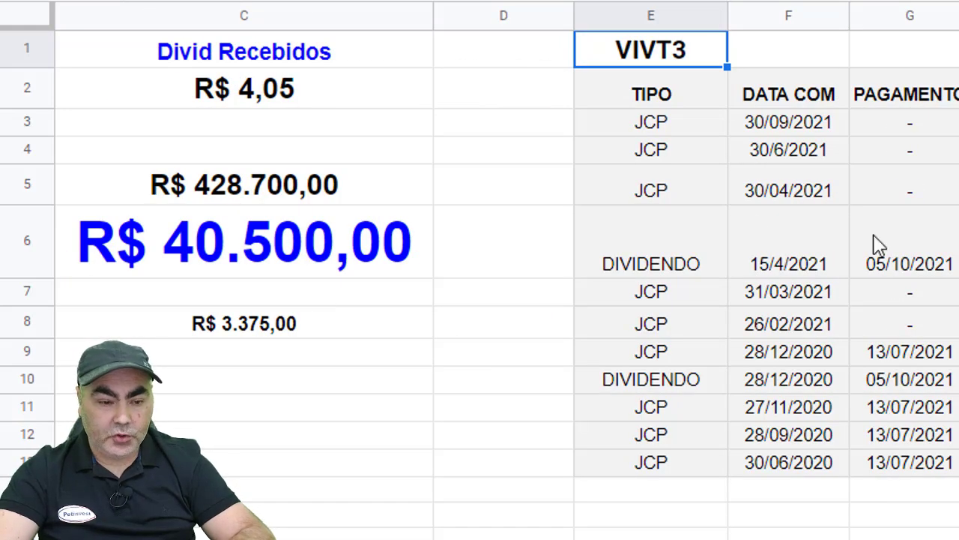
scroll(874, 246, "right", 3)
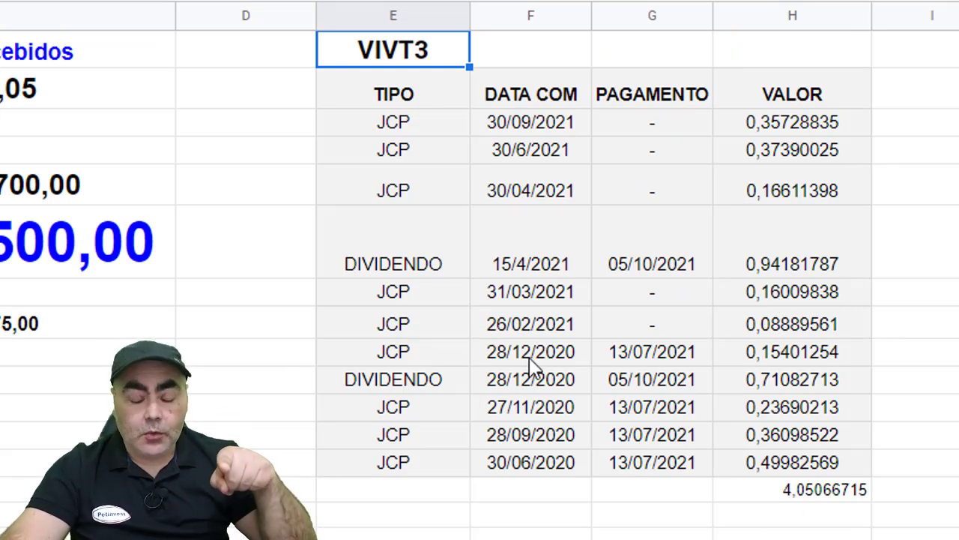
left_click(799, 501)
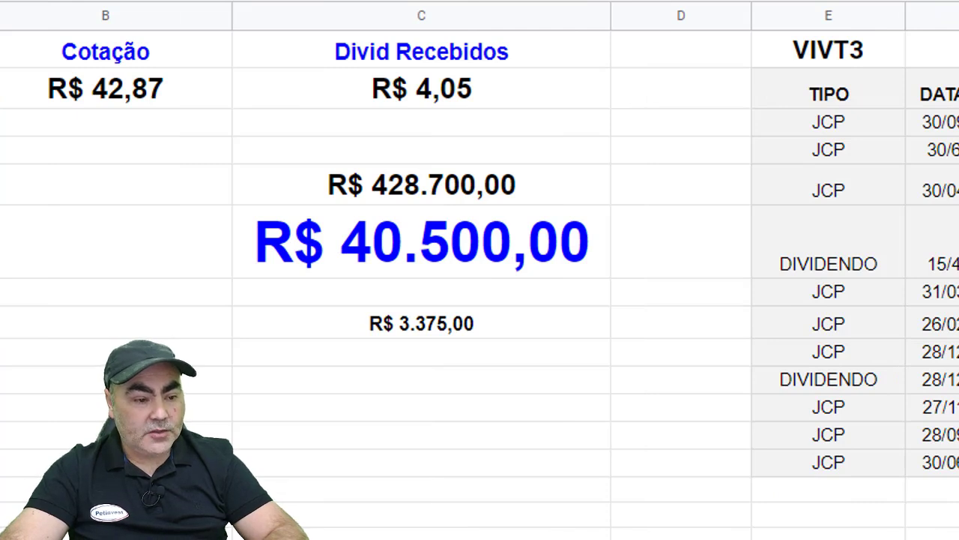
left_click(171, 109)
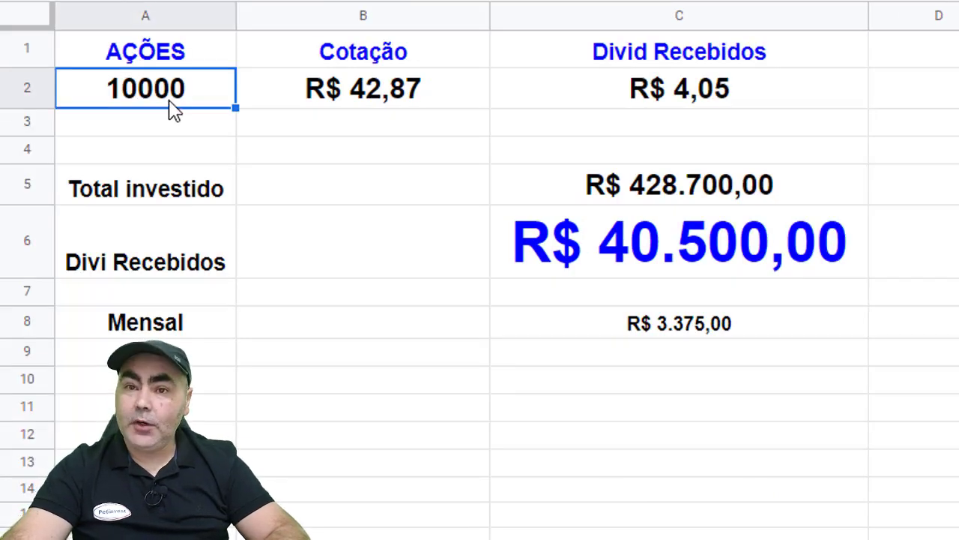
left_click(763, 202)
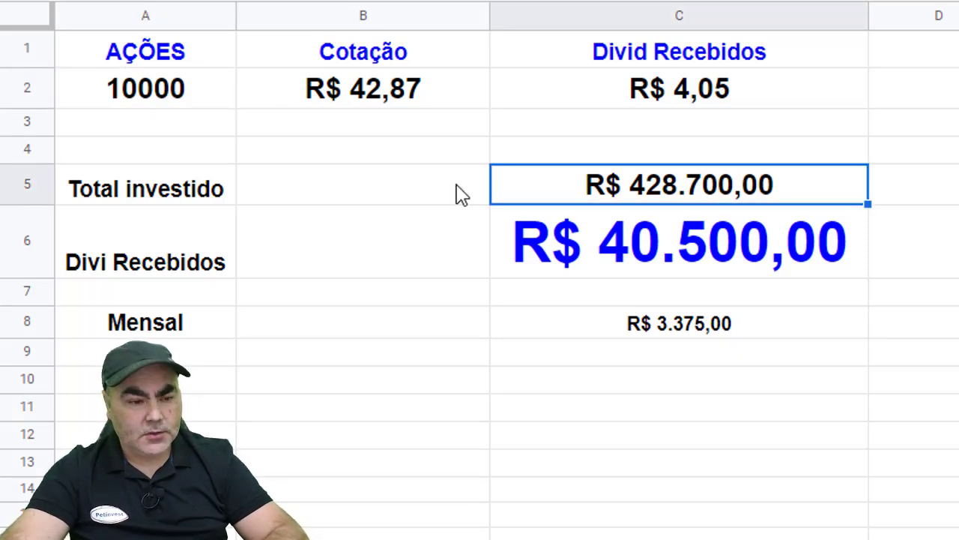
left_click(732, 272)
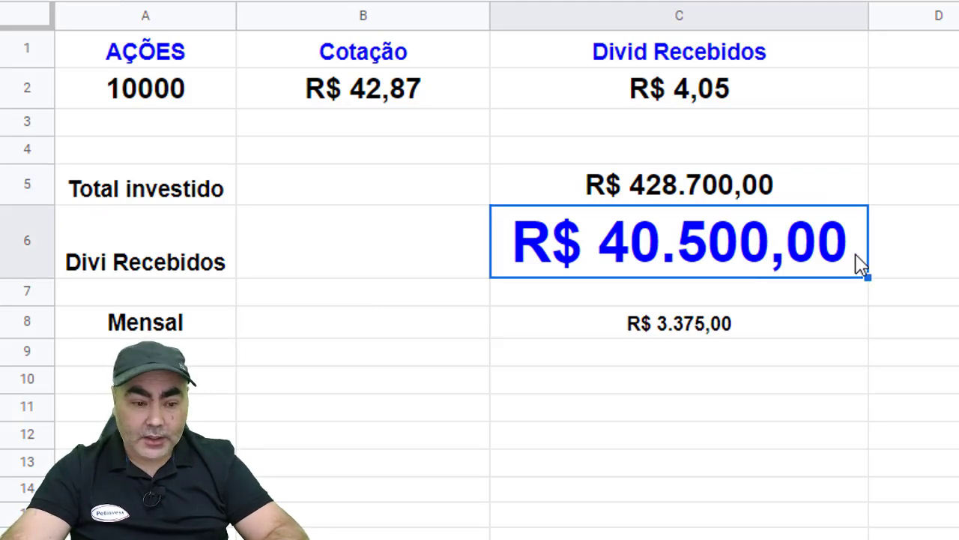
left_click(734, 328)
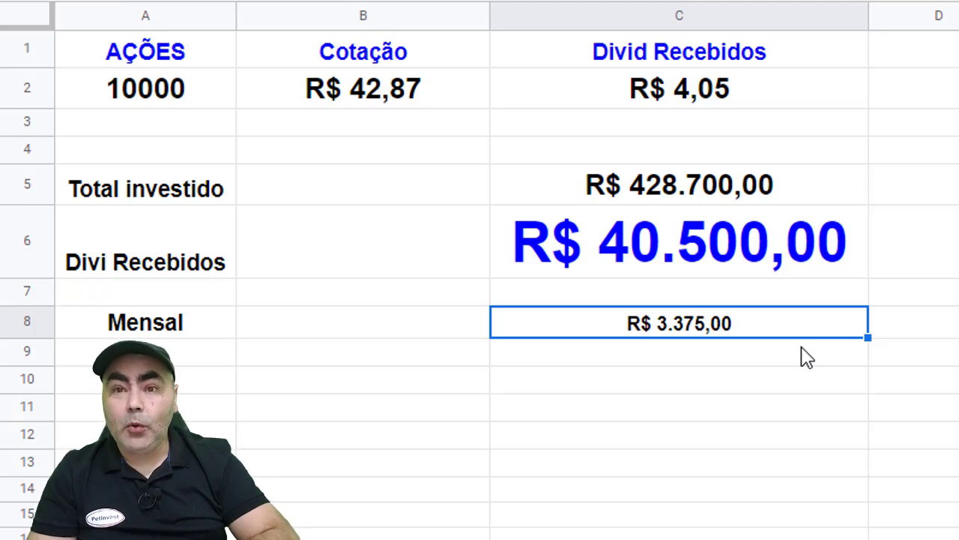
Step: Set the number of VIVT3 shares to 20000 and check the recalculated total invested
left_click(154, 96)
type("2")
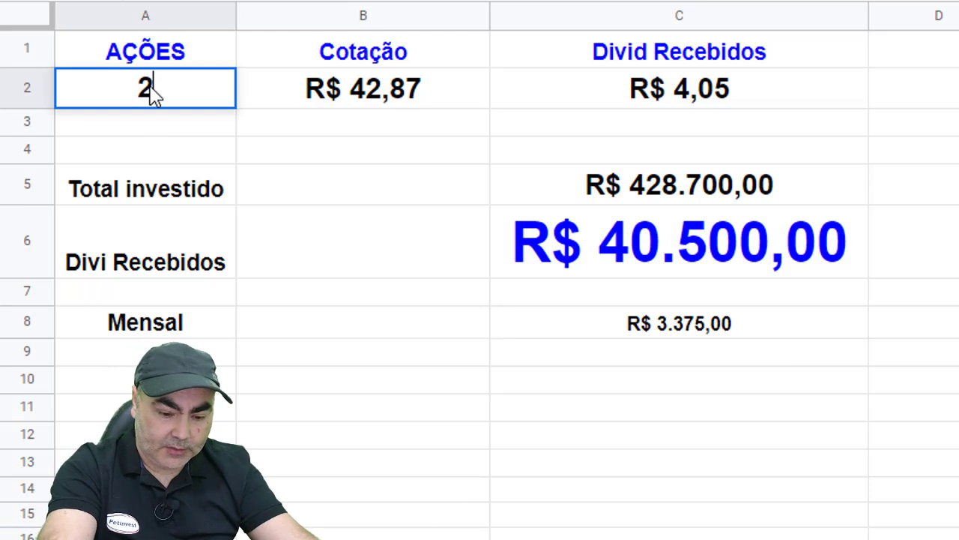
type("0000")
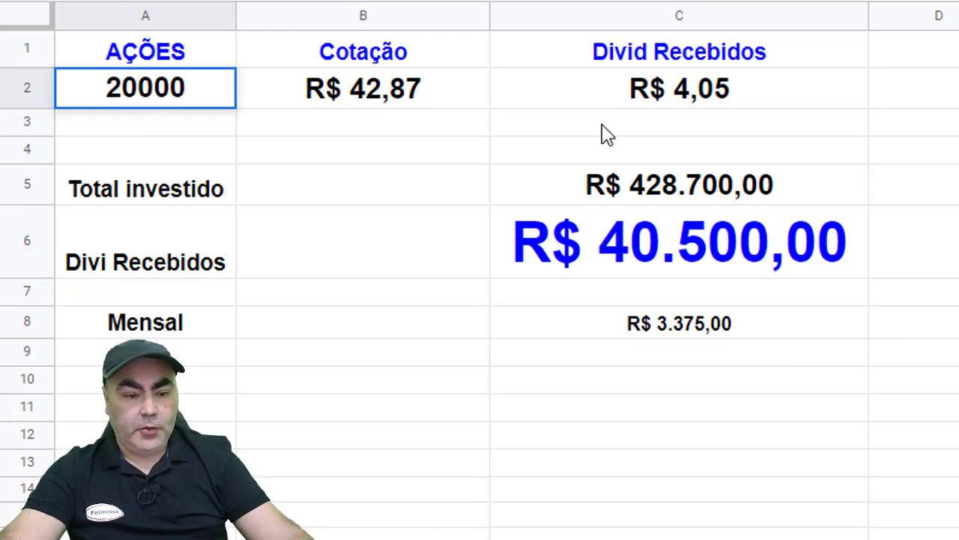
left_click(742, 188)
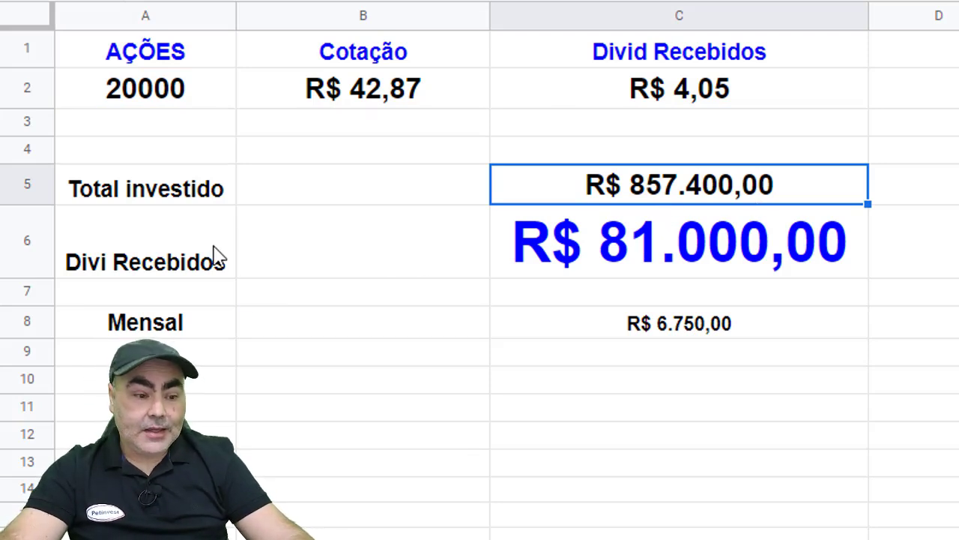
Step: Compare the VIVT3 dividends received with the monthly amount for the new share count
left_click(727, 276)
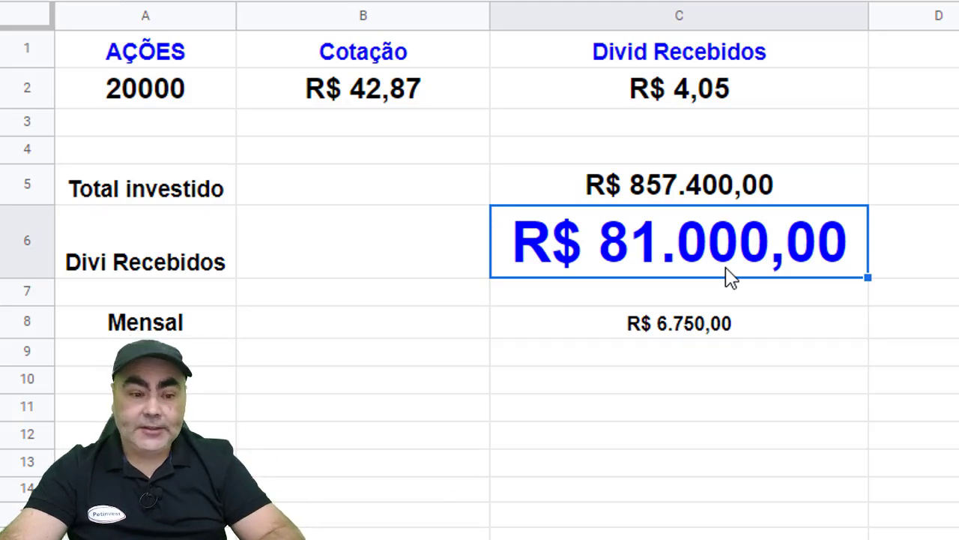
left_click(197, 322)
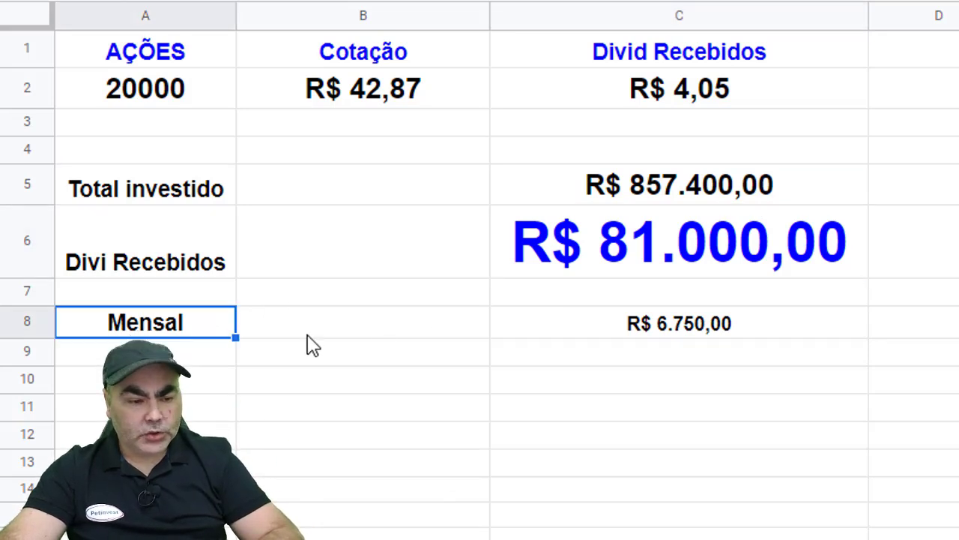
left_click(727, 341)
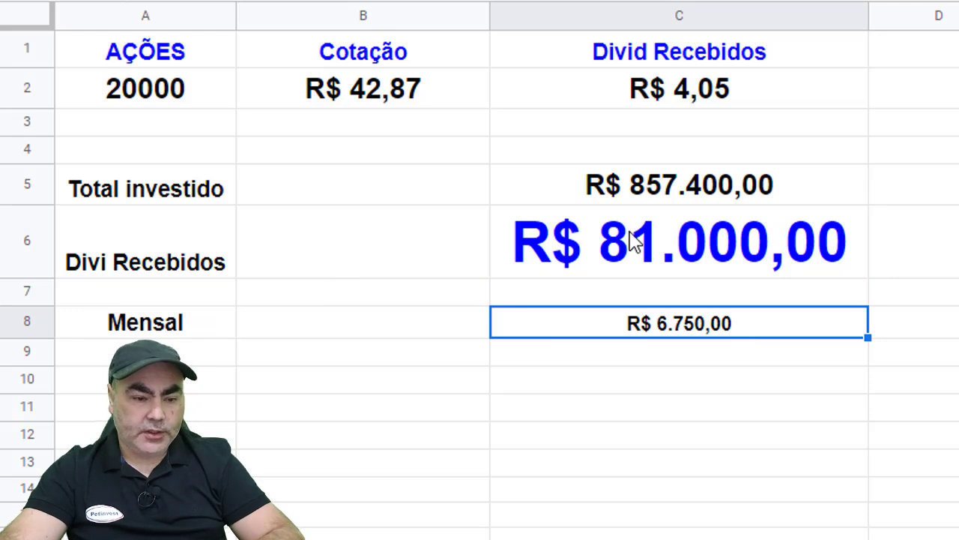
left_click(535, 257)
left_click(167, 321)
left_click(749, 333)
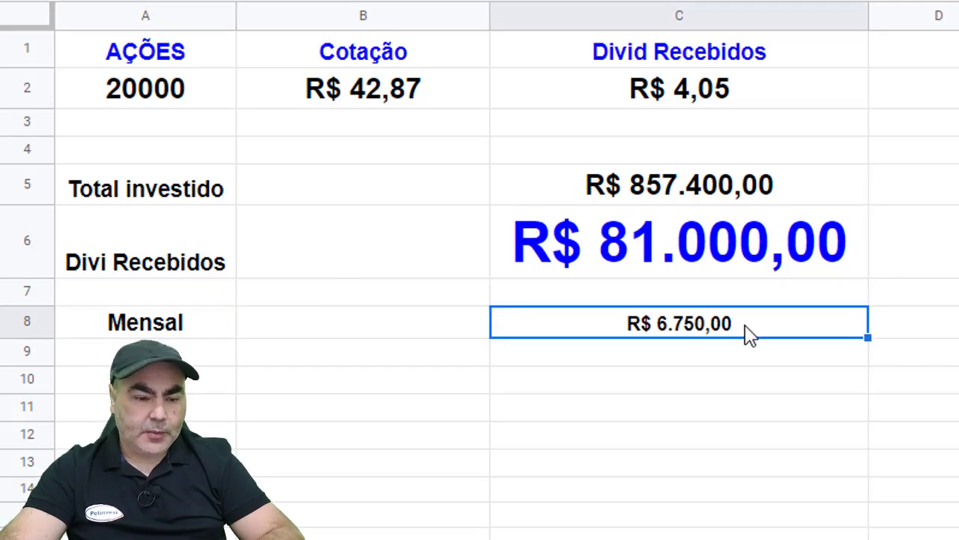